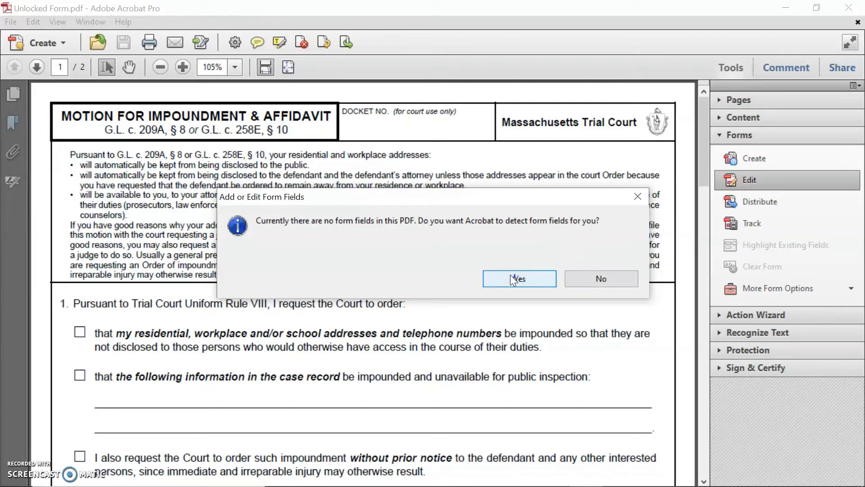
- Let the form fields in the PDF be detected automatically and look over the detected fields on page 1
{"action": "left_click", "coordinate": [513, 280]}
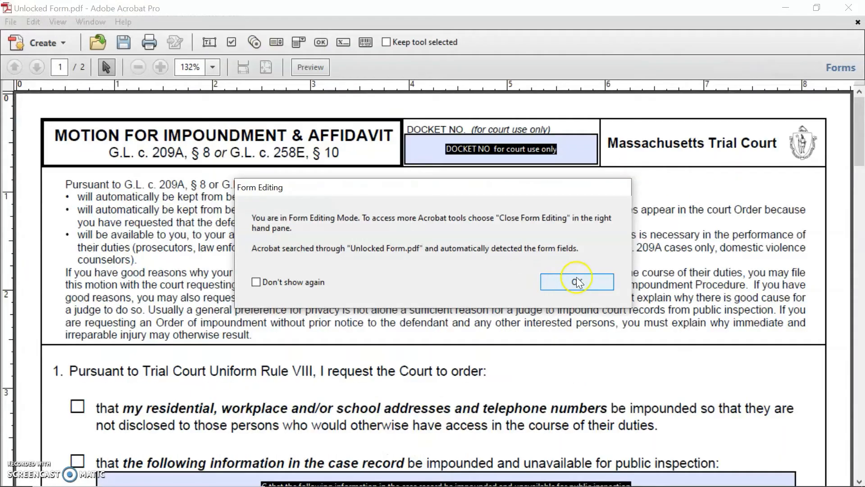
{"action": "left_click", "coordinate": [576, 279]}
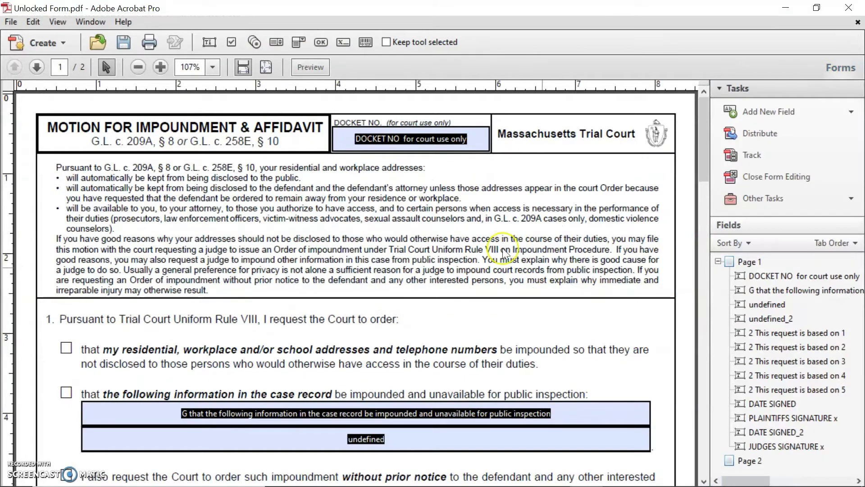
{"action": "scroll", "coordinate": [331, 321], "scroll_direction": "down", "scroll_amount": 3}
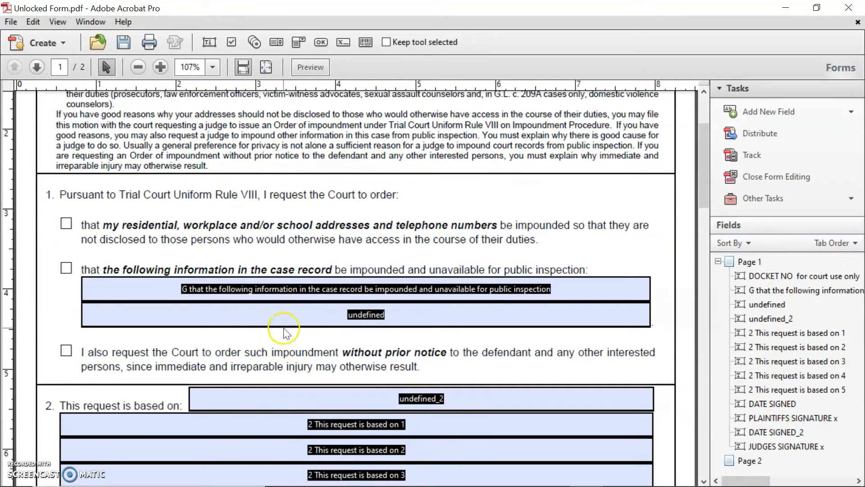
{"action": "scroll", "coordinate": [282, 332], "scroll_direction": "up", "scroll_amount": 3}
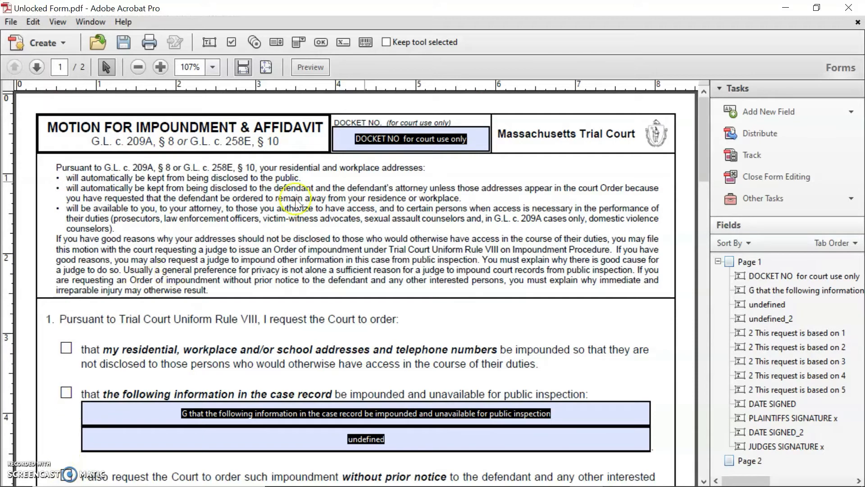
- Delete the detected text field under the court-use-only docket number
{"action": "scroll", "coordinate": [436, 257], "scroll_direction": "down", "scroll_amount": 8}
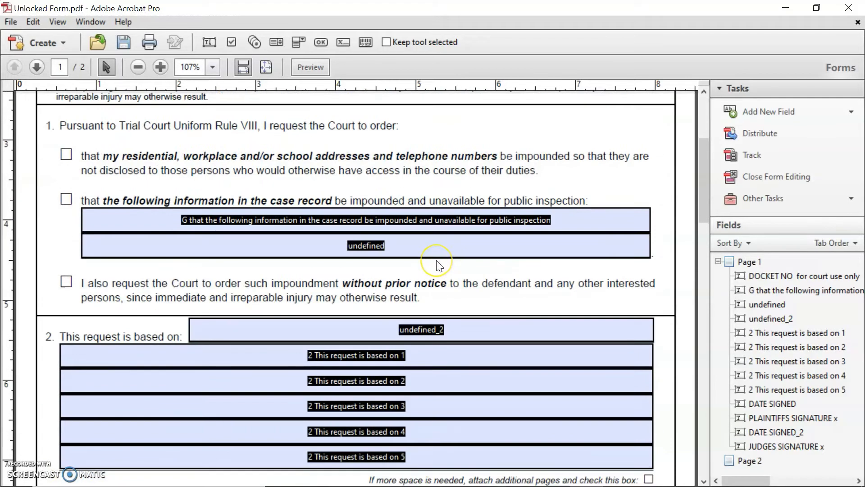
{"action": "scroll", "coordinate": [436, 261], "scroll_direction": "up", "scroll_amount": 8}
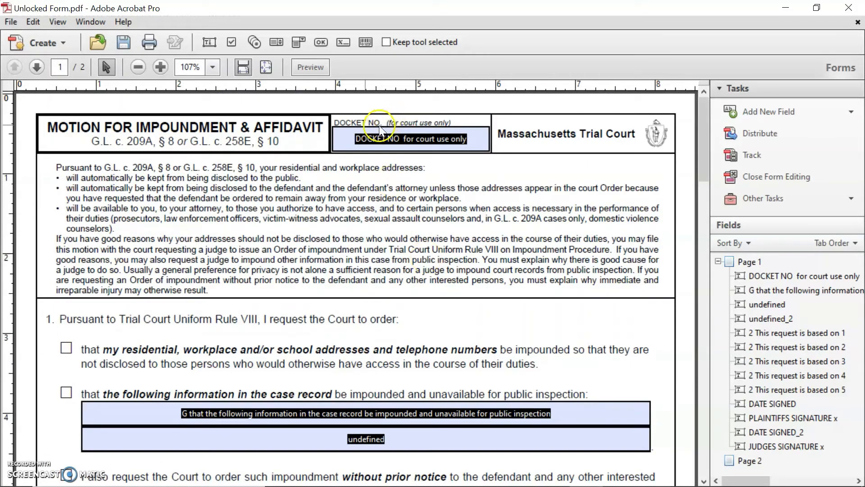
{"action": "left_click", "coordinate": [409, 136]}
{"action": "key", "text": "Delete"}
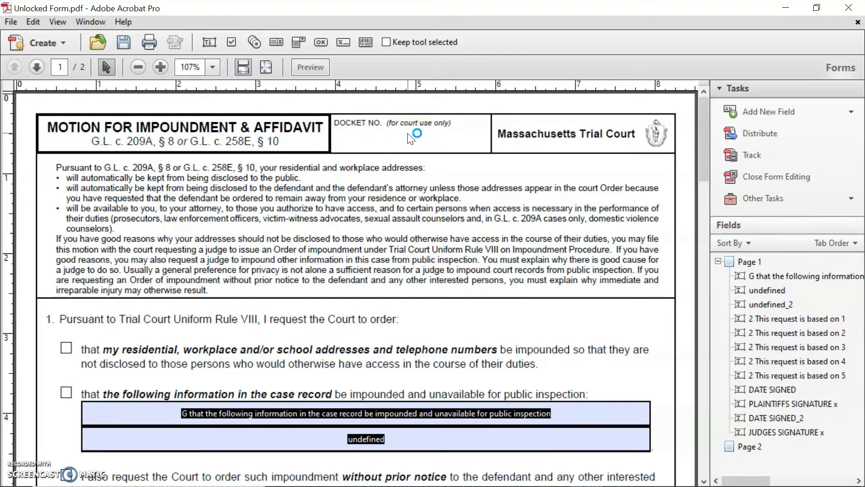
- Add a check box field over the box for impounding residential, workplace and school addresses and telephone numbers, keeping the default name
{"action": "scroll", "coordinate": [365, 236], "scroll_direction": "down", "scroll_amount": 5}
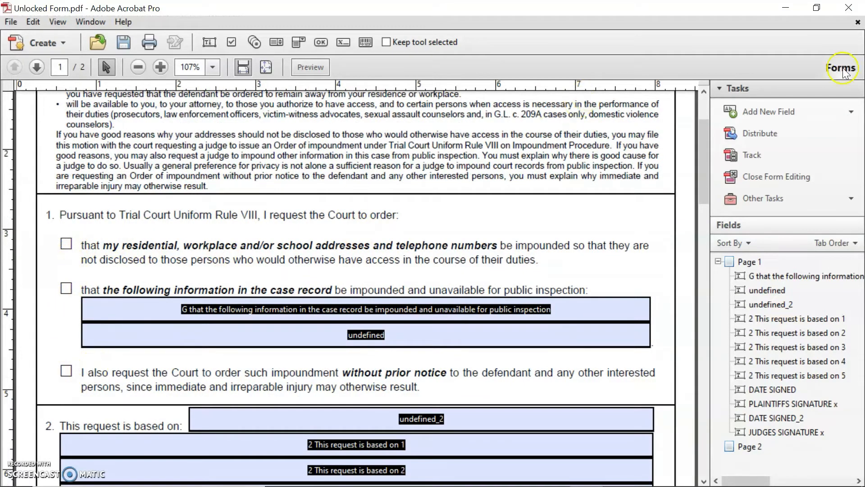
{"action": "left_click", "coordinate": [793, 116]}
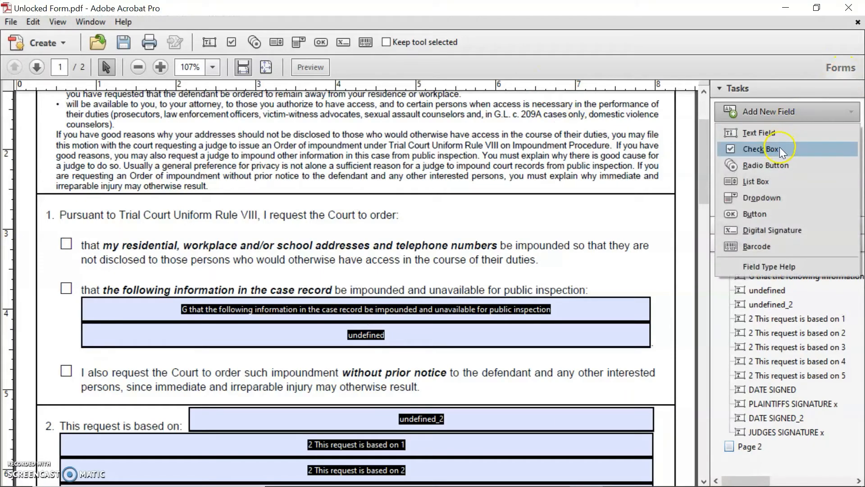
{"action": "left_click", "coordinate": [779, 147]}
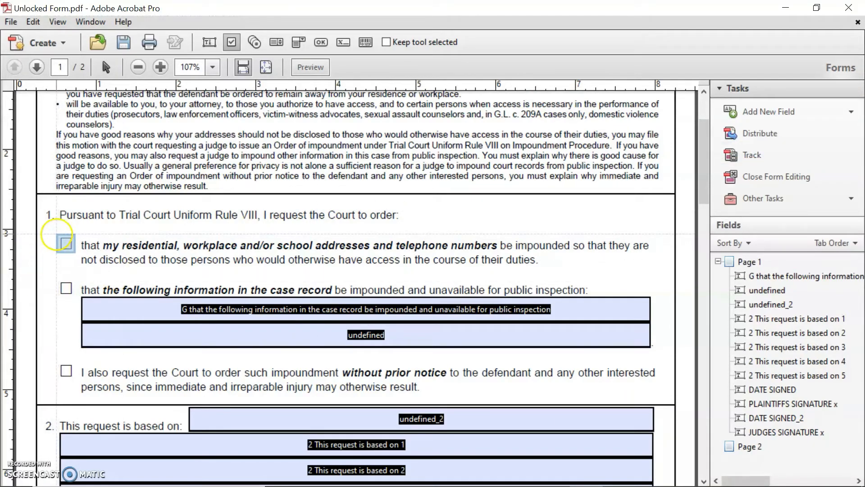
{"action": "left_click", "coordinate": [57, 235]}
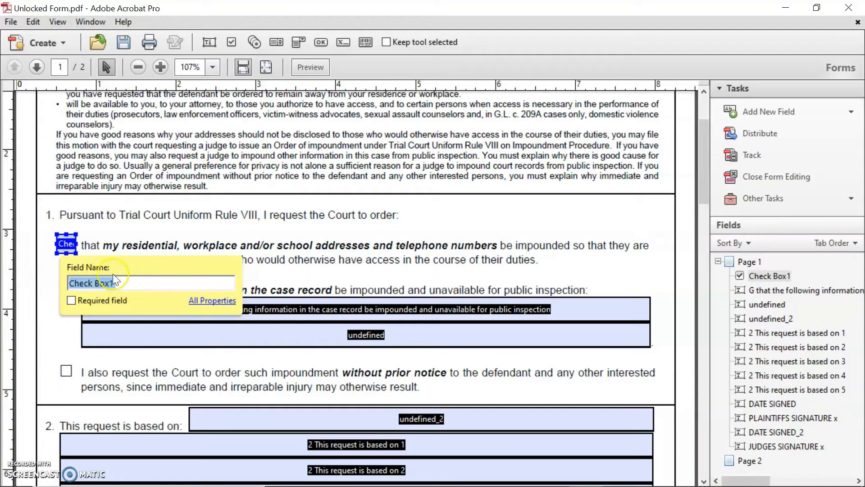
{"action": "left_click", "coordinate": [404, 238]}
- Add check box fields over the "following information in the case record" box and the "without prior notice" box
{"action": "left_click", "coordinate": [802, 114]}
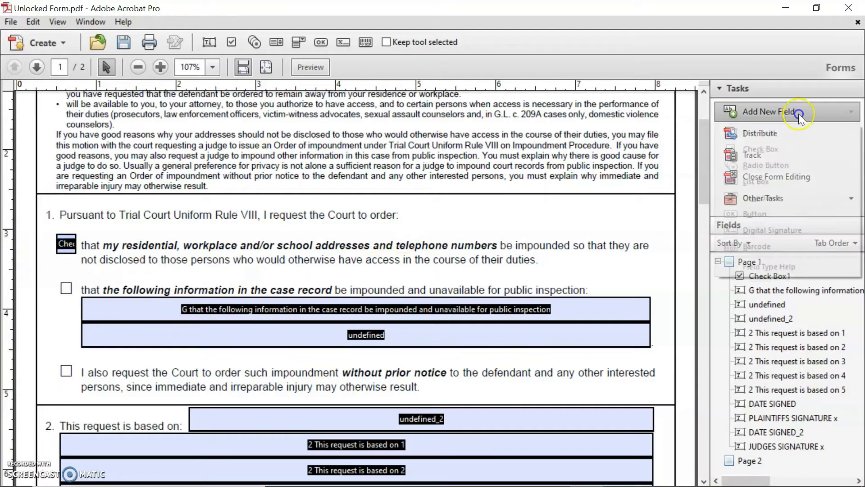
{"action": "left_click", "coordinate": [766, 148]}
{"action": "left_click_drag", "start_coordinate": [57, 280], "coordinate": [79, 300]}
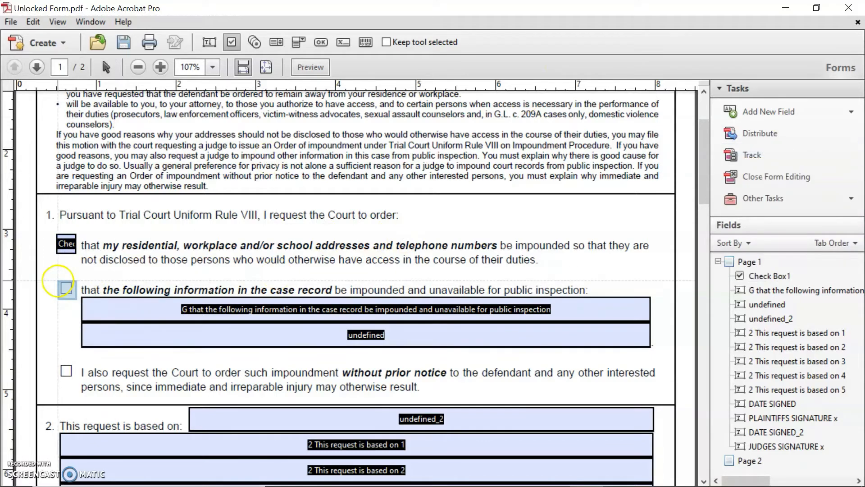
{"action": "left_click", "coordinate": [827, 108]}
{"action": "left_click", "coordinate": [798, 148]}
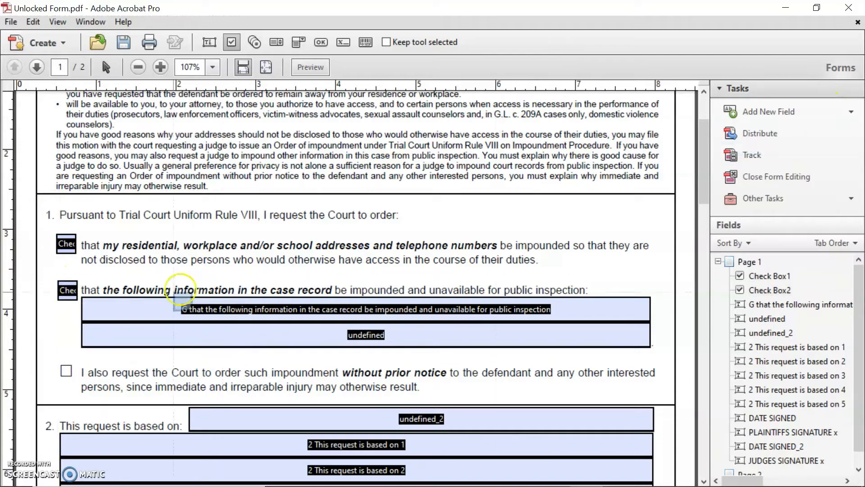
{"action": "left_click_drag", "start_coordinate": [57, 363], "coordinate": [78, 383]}
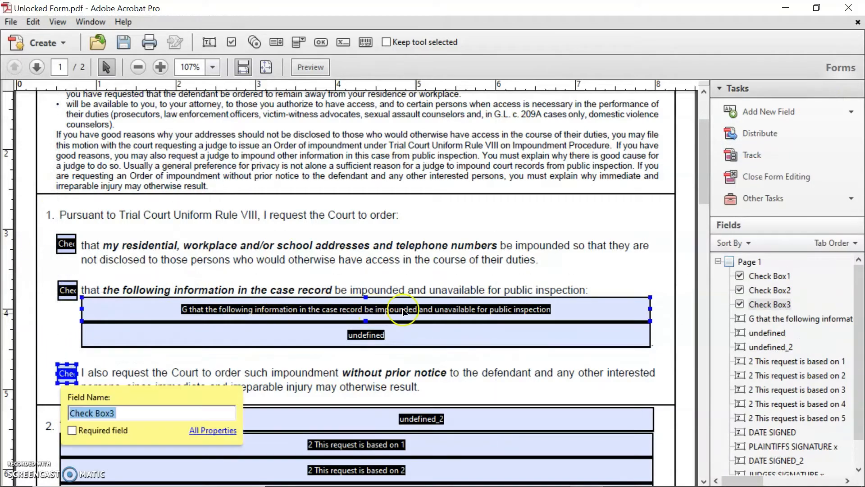
- Delete the "undefined" text field on the second line of the case record information
{"action": "left_click", "coordinate": [374, 311]}
{"action": "left_click", "coordinate": [414, 329], "text": "shift"}
{"action": "left_click", "coordinate": [409, 339]}
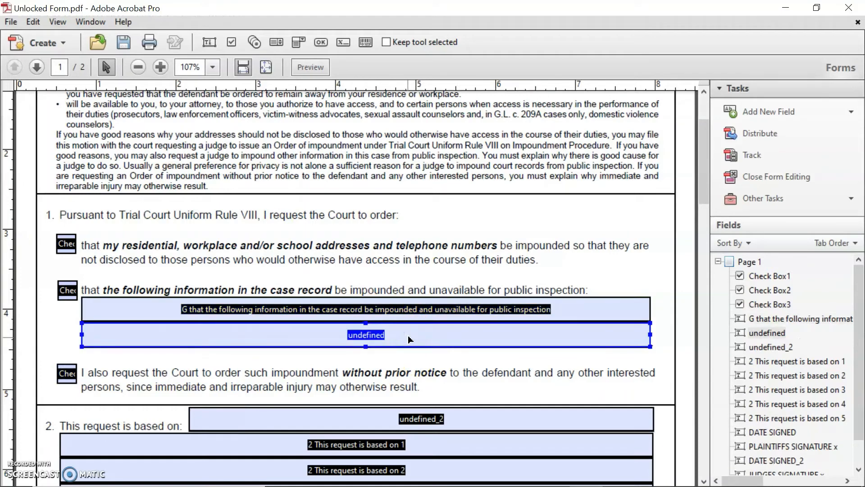
{"action": "key", "text": "Delete"}
- Stretch the remaining case record information text field downward so it covers both blank lines
{"action": "left_click", "coordinate": [370, 321]}
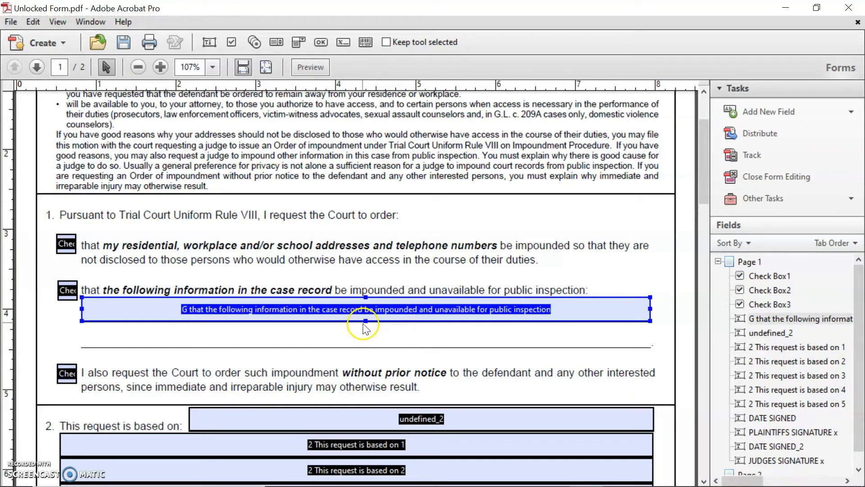
{"action": "left_click", "coordinate": [363, 321]}
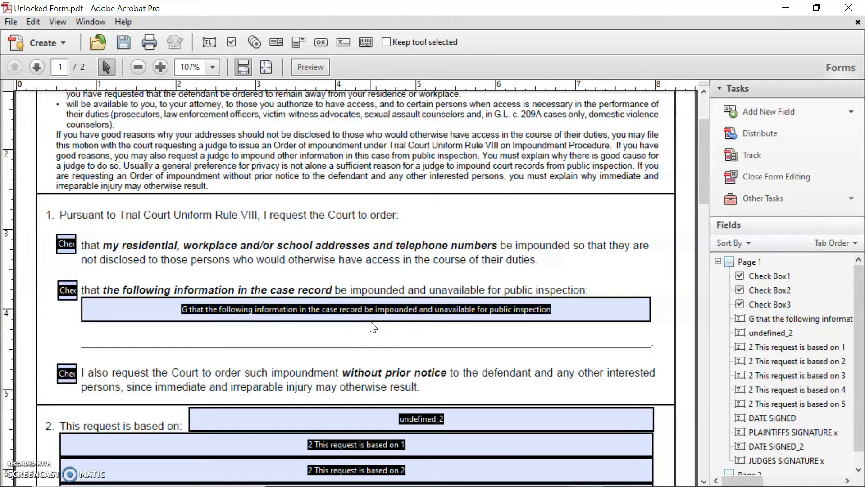
{"action": "left_click", "coordinate": [366, 321]}
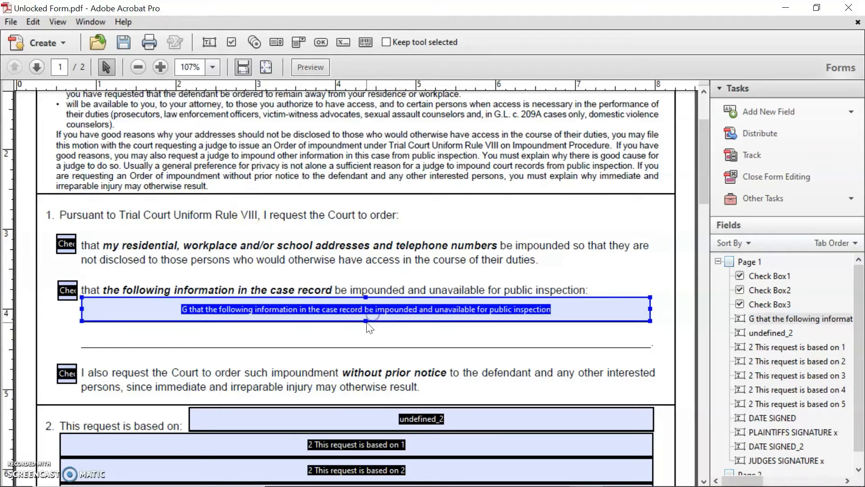
{"action": "left_click_drag", "start_coordinate": [366, 321], "coordinate": [365, 347]}
{"action": "left_click", "coordinate": [304, 321]}
{"action": "left_click", "coordinate": [353, 375]}
- Delete the five "2 This request is based on" fields and stretch the undefined_2 field down to the last blank line of section 2
{"action": "scroll", "coordinate": [368, 363], "scroll_direction": "down", "scroll_amount": 5}
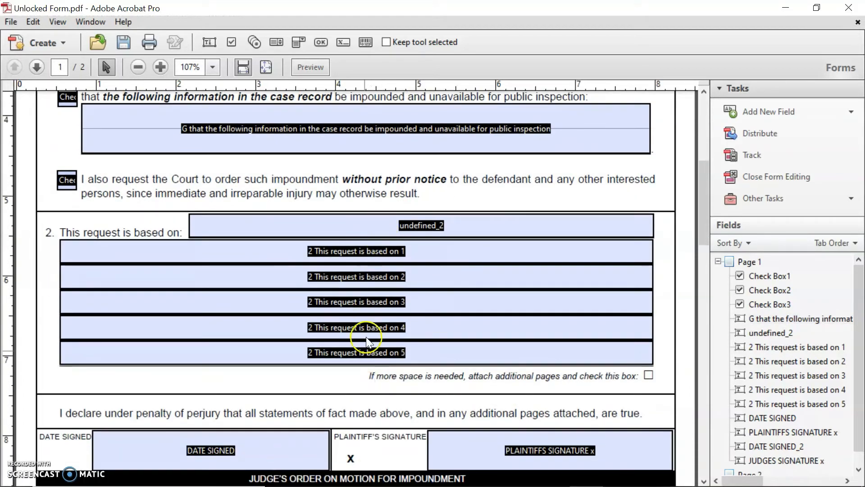
{"action": "left_click", "coordinate": [376, 252]}
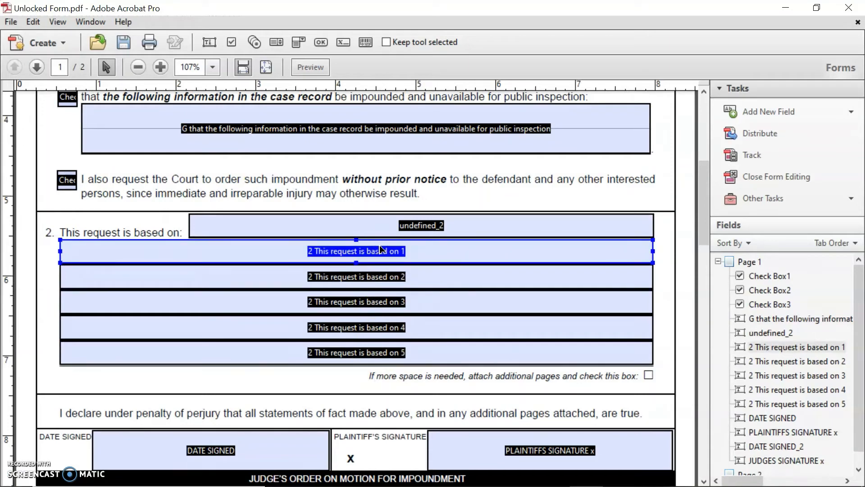
{"action": "key", "text": "Delete"}
{"action": "left_click", "coordinate": [485, 273]}
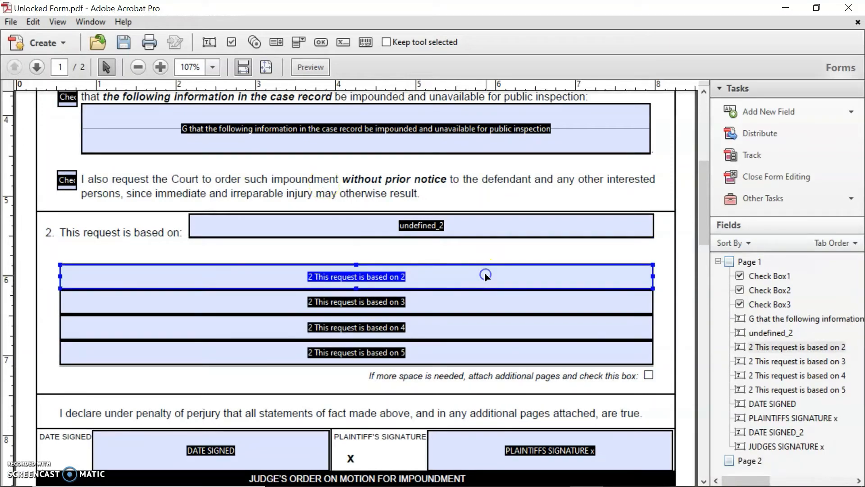
{"action": "key", "text": "Delete"}
{"action": "left_click", "coordinate": [488, 302]}
{"action": "key", "text": "Delete"}
{"action": "left_click", "coordinate": [495, 333]}
{"action": "key", "text": "Delete"}
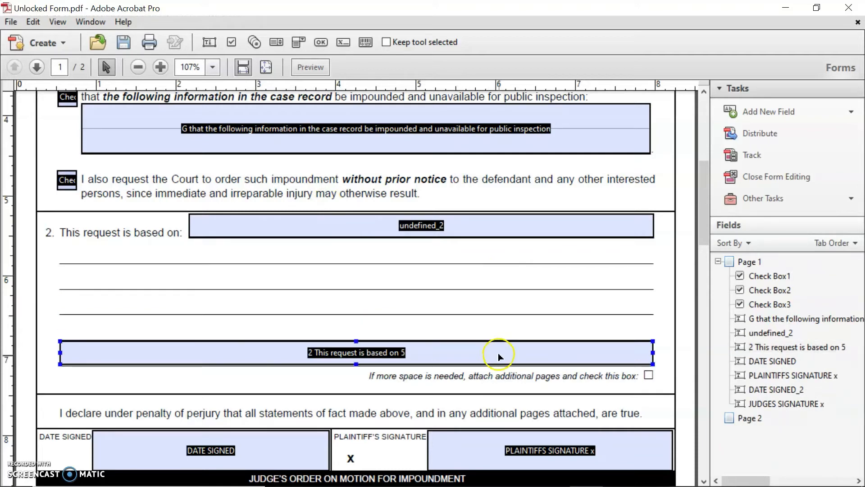
{"action": "key", "text": "Delete"}
{"action": "left_click", "coordinate": [419, 228]}
{"action": "left_click_drag", "start_coordinate": [421, 237], "coordinate": [407, 363]}
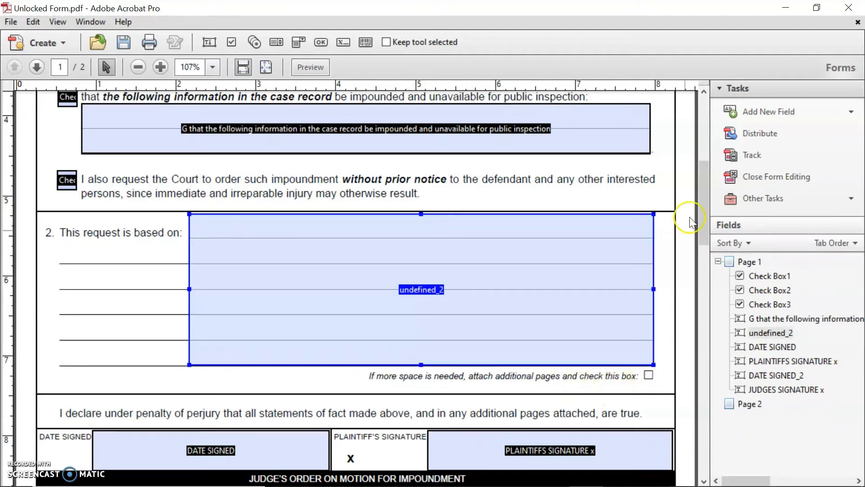
- Add a check box field over the box for attaching additional pages at the end of section 2
{"action": "left_click", "coordinate": [763, 111]}
{"action": "left_click", "coordinate": [763, 150]}
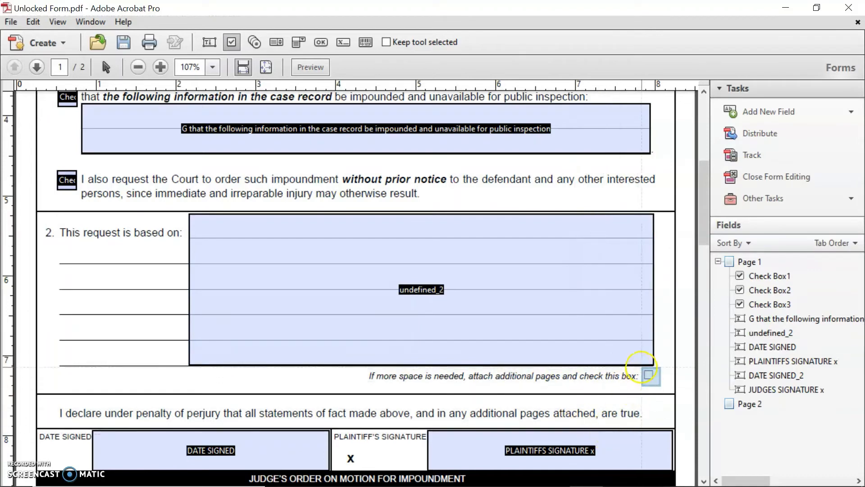
{"action": "left_click", "coordinate": [642, 367]}
{"action": "left_click", "coordinate": [446, 390]}
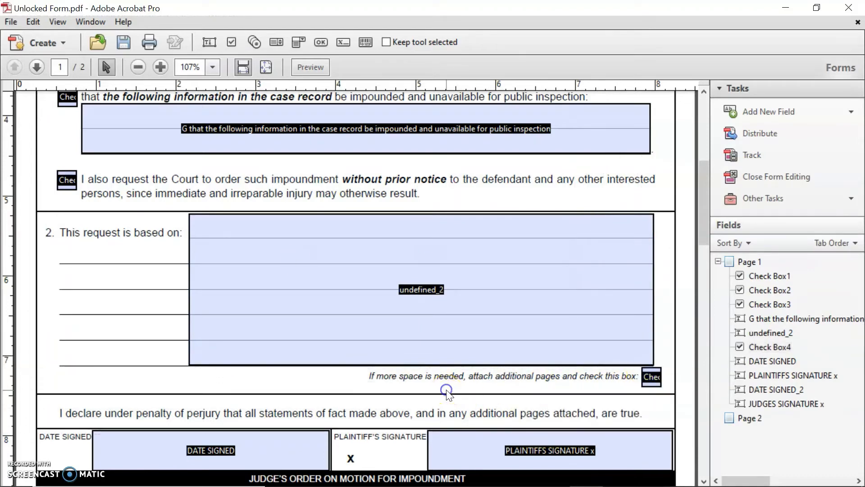
- Replace the plaintiff's signature text field with a digital signature field, keeping its default name
{"action": "scroll", "coordinate": [447, 392], "scroll_direction": "down", "scroll_amount": 3}
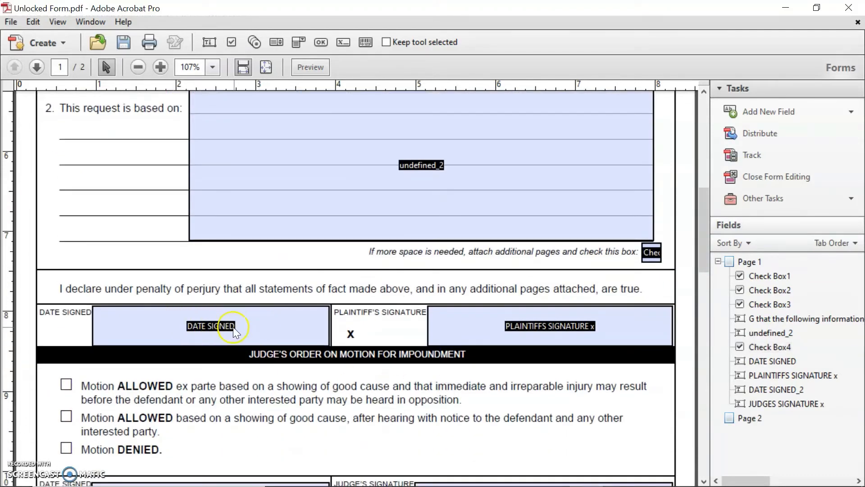
{"action": "left_click", "coordinate": [546, 327]}
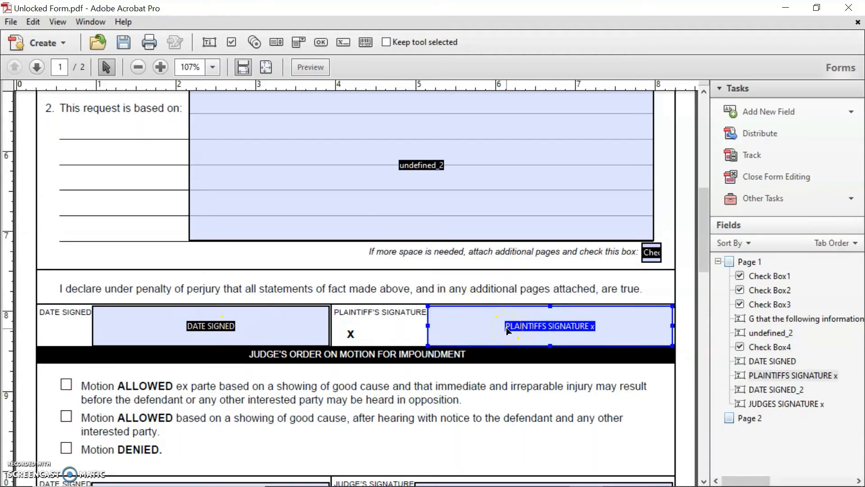
{"action": "key", "text": "Delete"}
{"action": "left_click", "coordinate": [809, 106]}
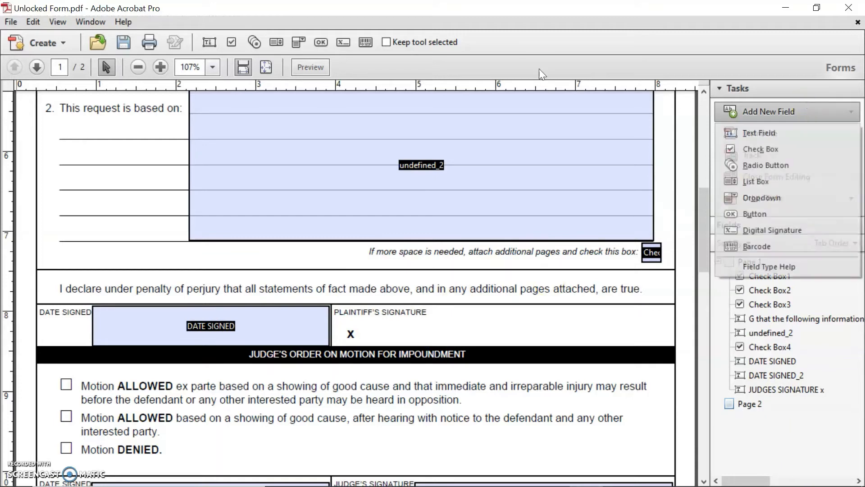
{"action": "left_click", "coordinate": [782, 228]}
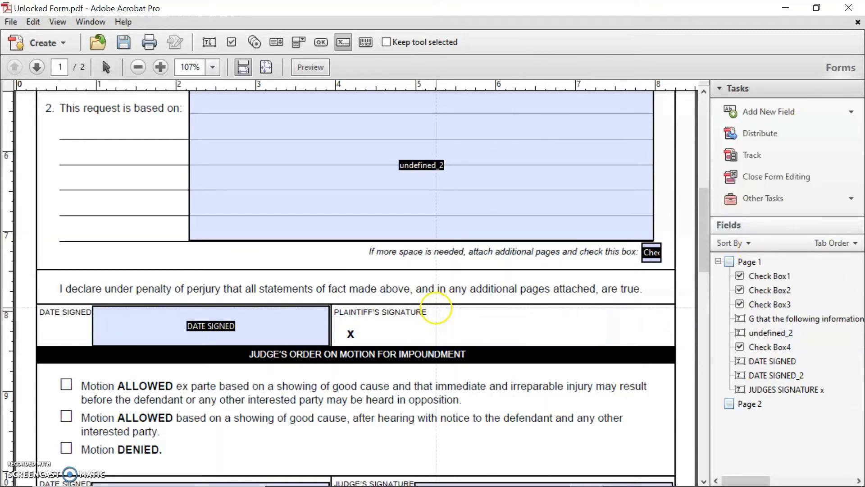
{"action": "left_click", "coordinate": [437, 310]}
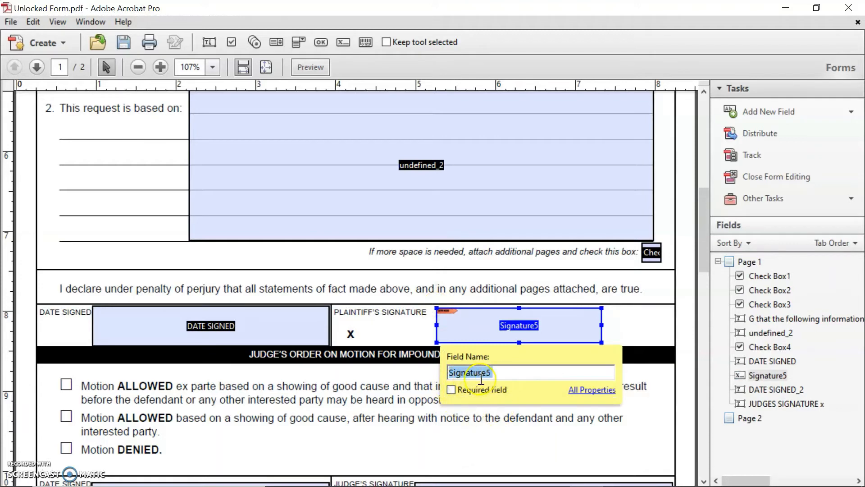
{"action": "left_click", "coordinate": [350, 386]}
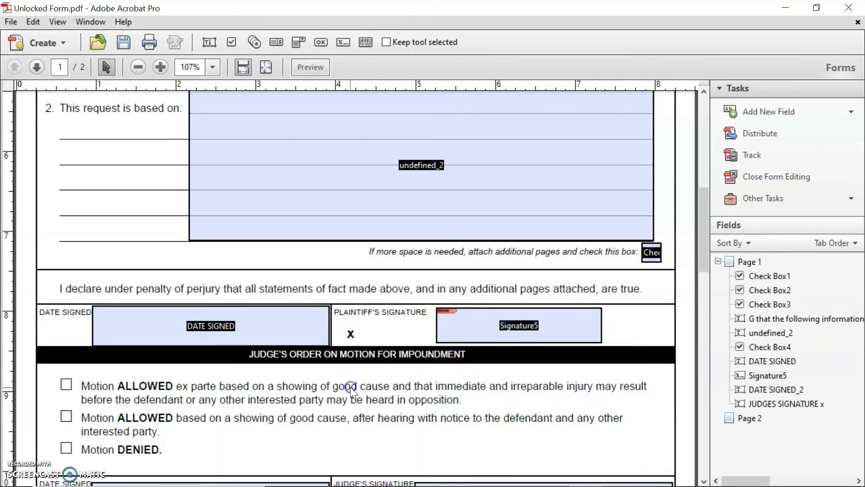
- Delete the judge's DATE SIGNED_2 and JUDGES SIGNATURE x text fields at the end of the motion form
{"action": "scroll", "coordinate": [351, 372], "scroll_direction": "down", "scroll_amount": 3}
{"action": "left_click", "coordinate": [116, 336]}
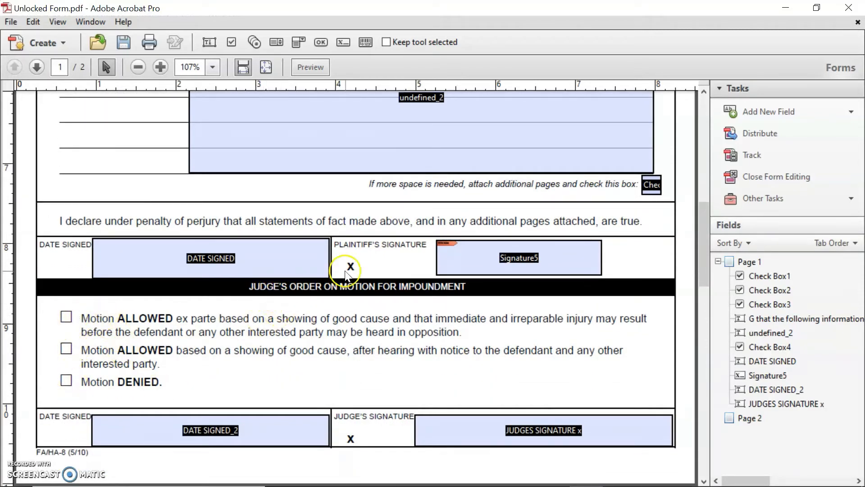
{"action": "left_click", "coordinate": [224, 432]}
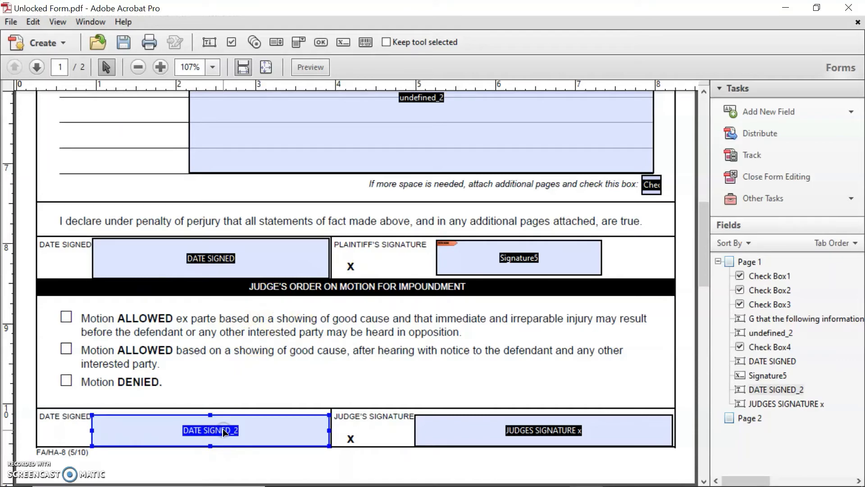
{"action": "key", "text": "Delete"}
{"action": "left_click", "coordinate": [479, 427]}
{"action": "left_click", "coordinate": [479, 427]}
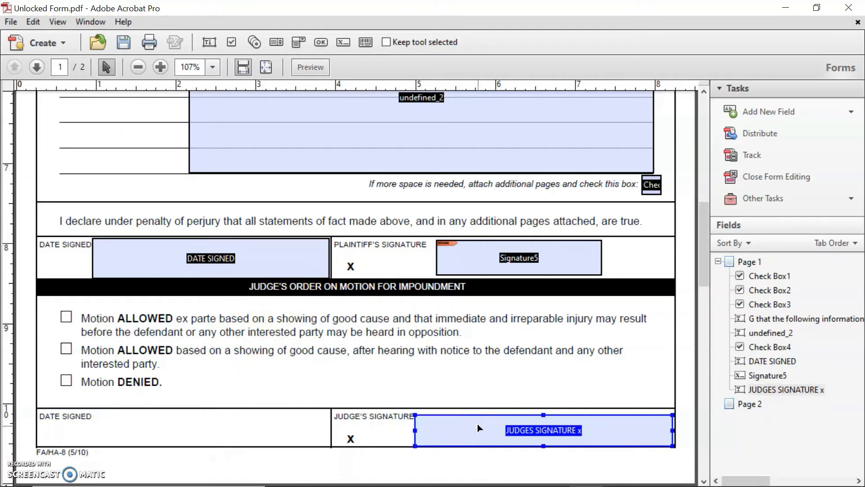
{"action": "key", "text": "Delete"}
{"action": "scroll", "coordinate": [501, 301], "scroll_direction": "up", "scroll_amount": 3}
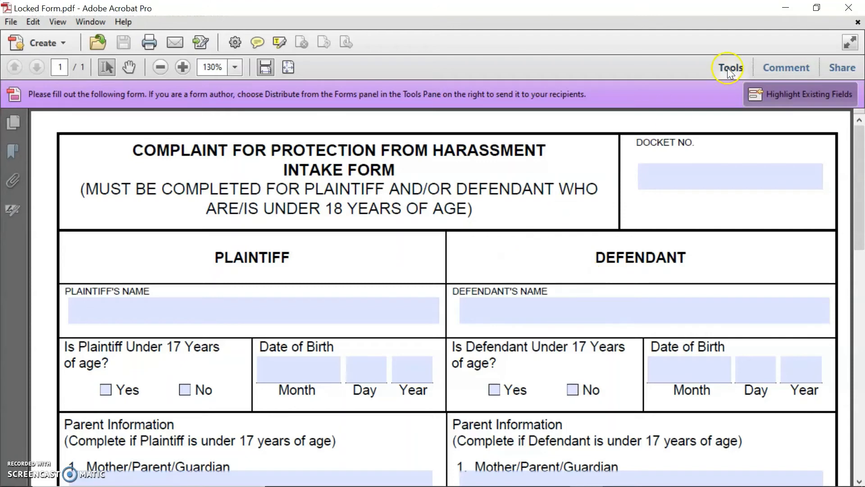
- Check which form editing options are offered for Locked Form.pdf, and close the file
{"action": "left_click", "coordinate": [727, 67]}
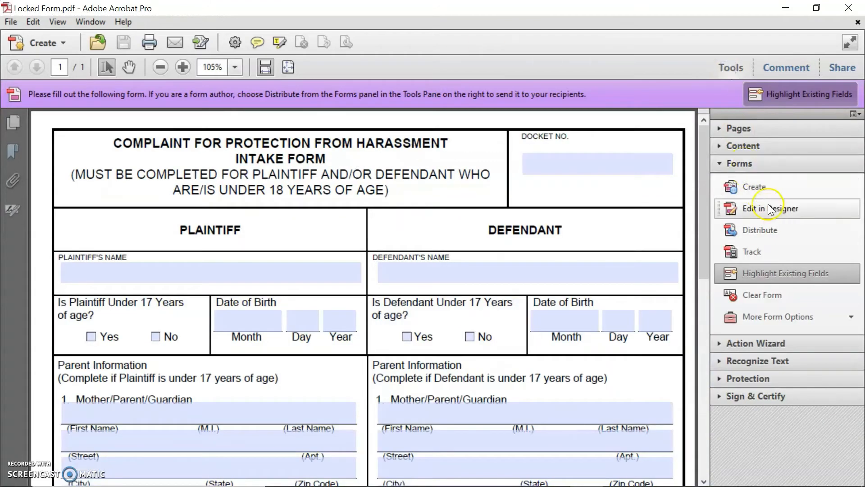
{"action": "left_click", "coordinate": [824, 205]}
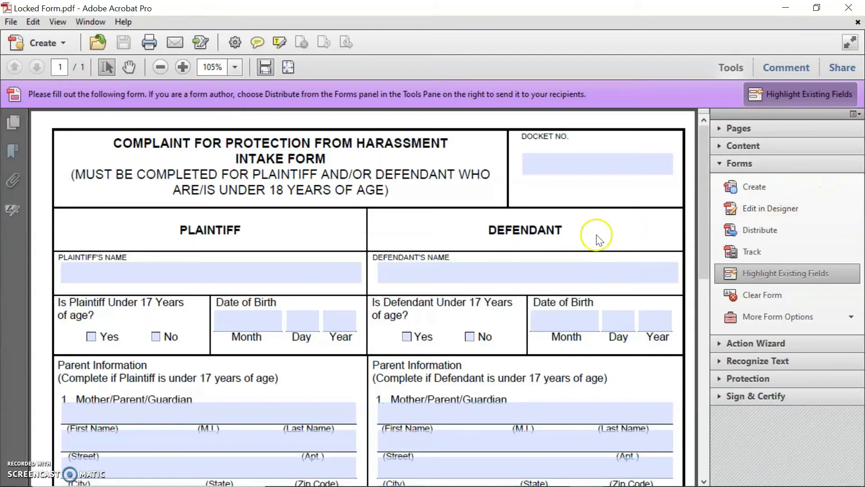
{"action": "left_click", "coordinate": [856, 10]}
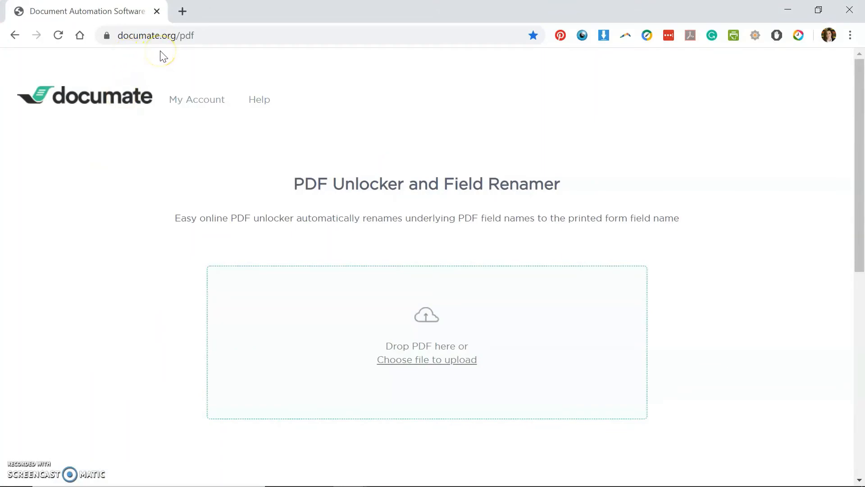
- Upload Locked Form.pdf to Documate's PDF Unlocker and Field Renamer, promise the right to edit it, and unlock and rename its fields
{"action": "key", "text": "alt+Tab"}
{"action": "left_click_drag", "start_coordinate": [312, 5], "coordinate": [774, 91]}
{"action": "left_click_drag", "start_coordinate": [624, 243], "coordinate": [340, 342]}
{"action": "left_click", "coordinate": [436, 354]}
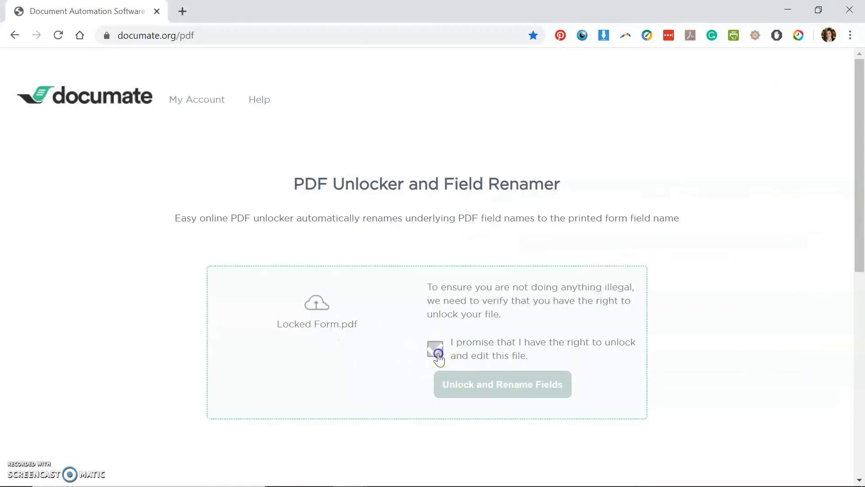
{"action": "left_click", "coordinate": [503, 386]}
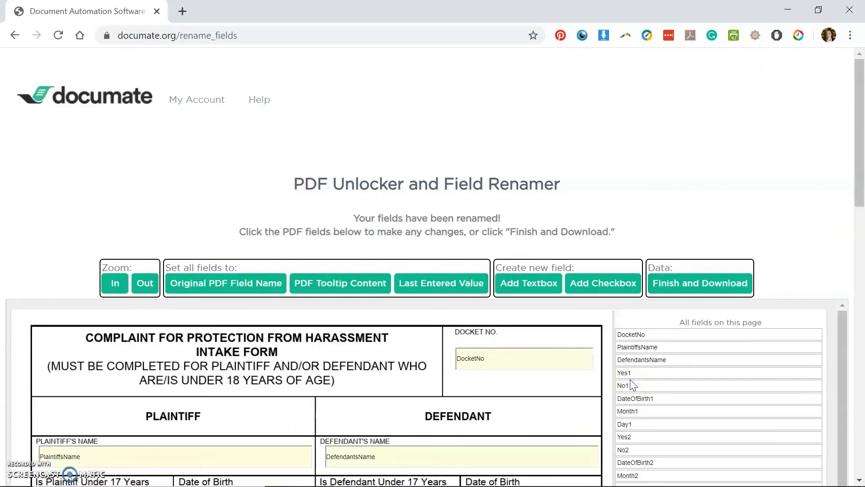
- Finish and download the unlocked PDF and open it for form editing in Adobe Acrobat
{"action": "scroll", "coordinate": [815, 212], "scroll_direction": "down", "scroll_amount": 3}
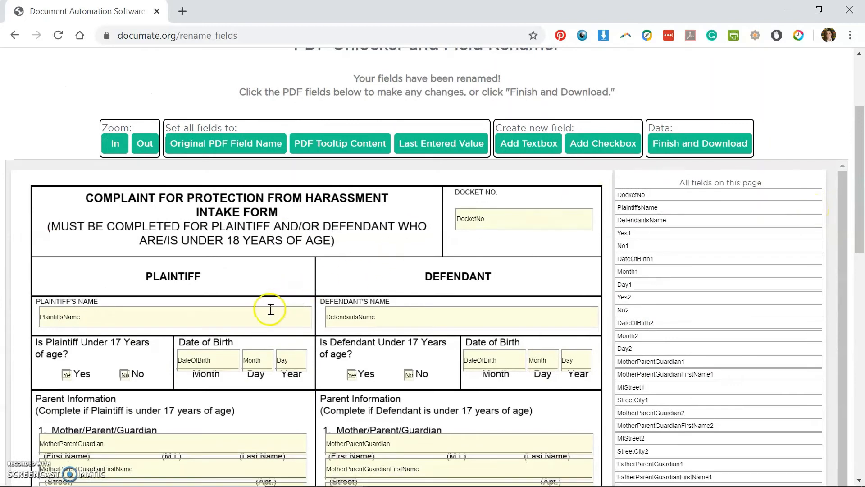
{"action": "left_click", "coordinate": [708, 148]}
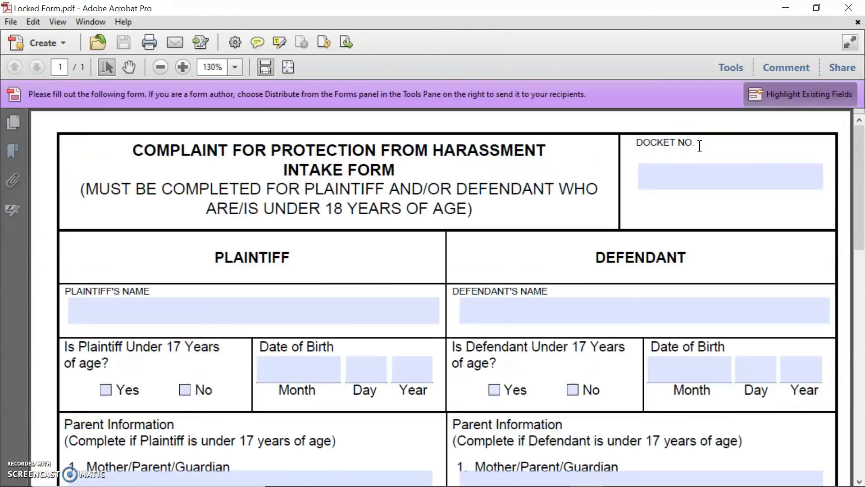
{"action": "left_click", "coordinate": [730, 72]}
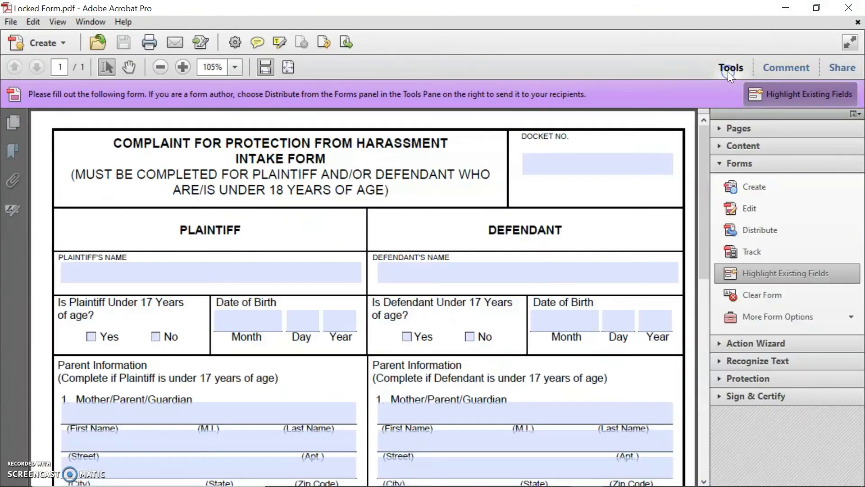
{"action": "left_click", "coordinate": [767, 209]}
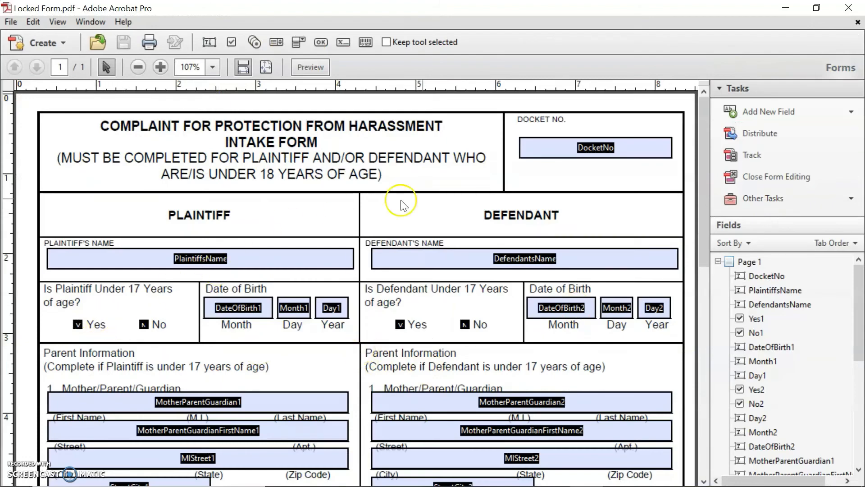
- Delete the large ForCourtUseOnly text field at the end of the intake form
{"action": "scroll", "coordinate": [532, 227], "scroll_direction": "down", "scroll_amount": 6}
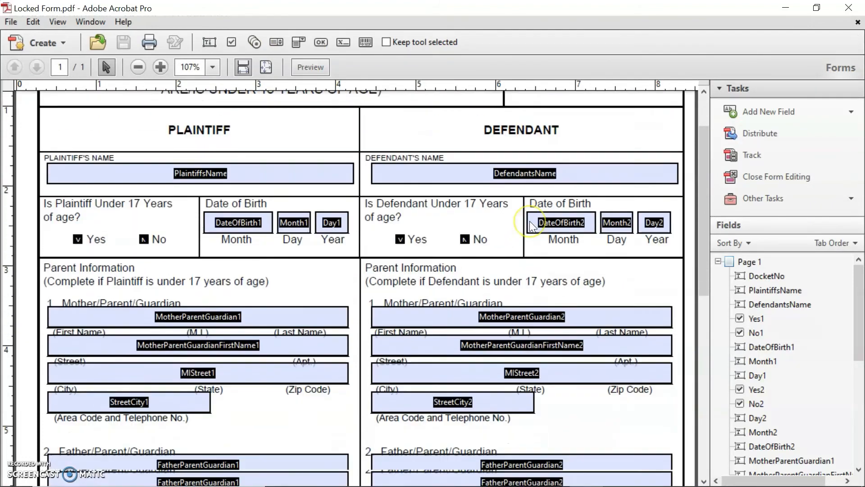
{"action": "scroll", "coordinate": [532, 227], "scroll_direction": "down", "scroll_amount": 2}
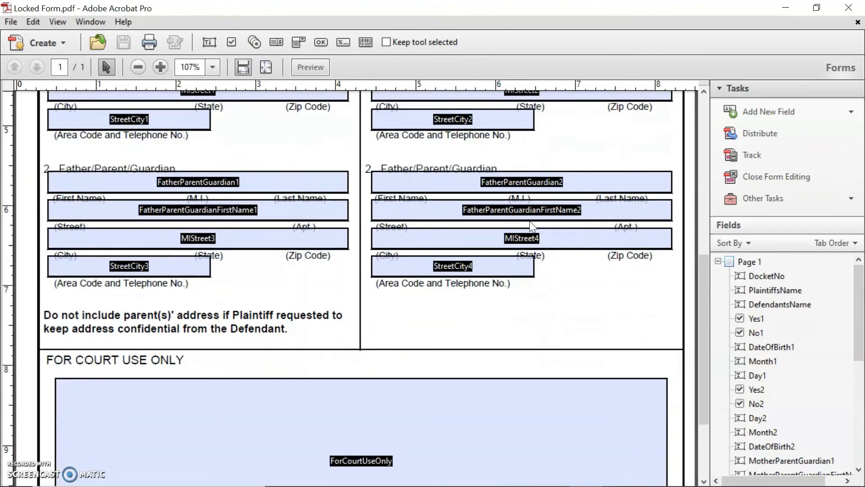
{"action": "scroll", "coordinate": [531, 227], "scroll_direction": "down", "scroll_amount": 2}
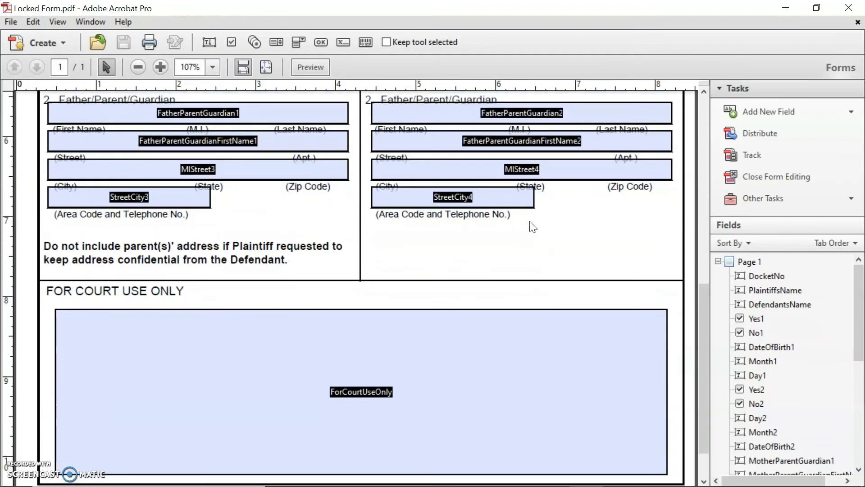
{"action": "left_click", "coordinate": [352, 386]}
{"action": "left_click", "coordinate": [351, 393]}
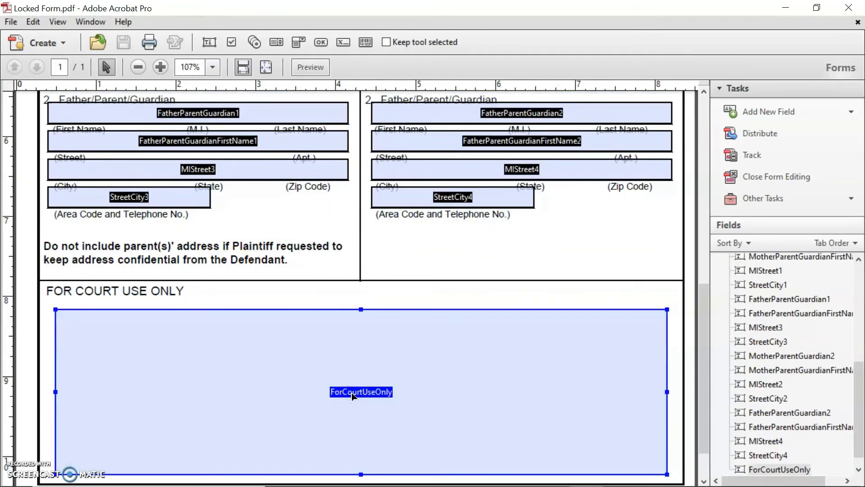
{"action": "key", "text": "Delete"}
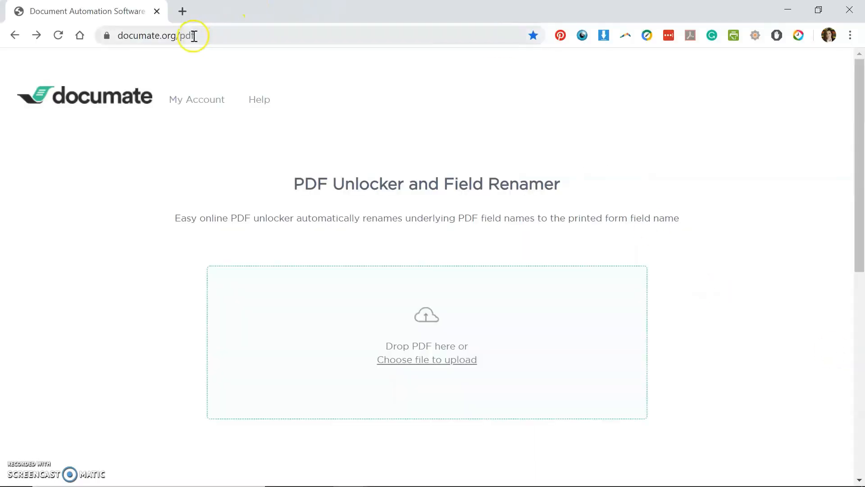
- Return to Documate's PDF unlocker, upload Locked Form.pdf again with the editing-rights promise accepted, and unlock and rename its fields
{"action": "key", "text": "alt+Tab"}
{"action": "key", "text": "alt+Tab"}
{"action": "key", "text": "alt+Tab"}
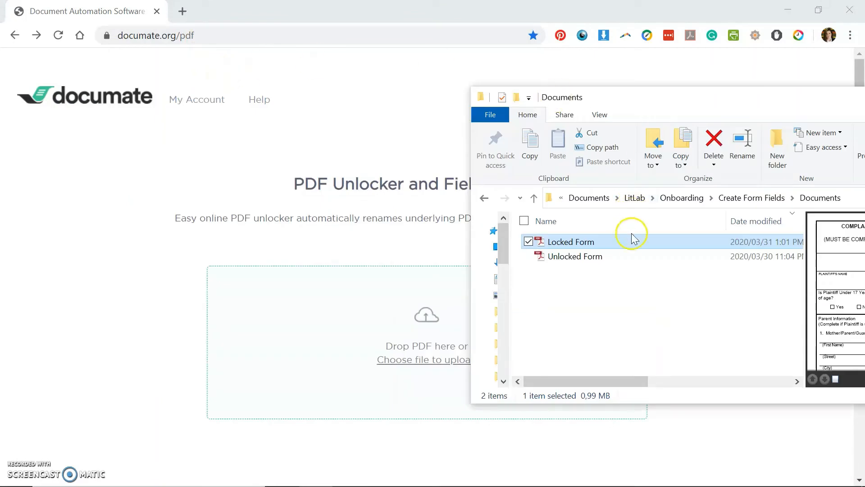
{"action": "left_click_drag", "start_coordinate": [631, 244], "coordinate": [354, 345]}
{"action": "left_click", "coordinate": [443, 348]}
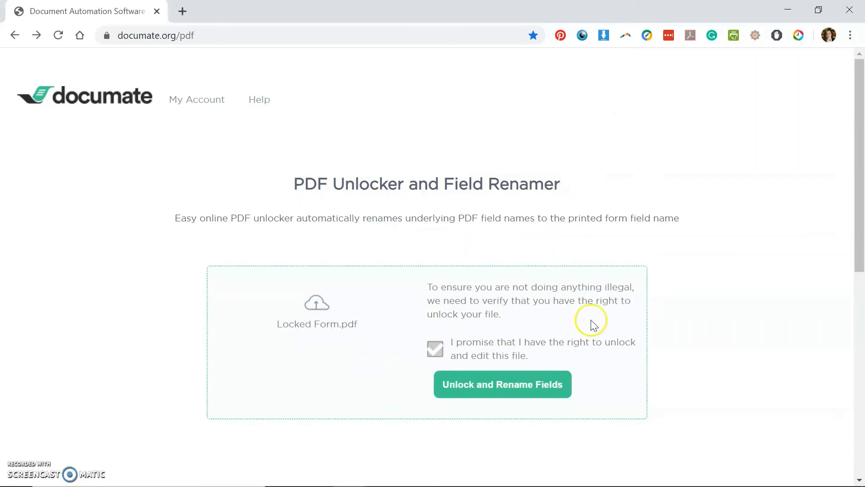
{"action": "left_click", "coordinate": [539, 385]}
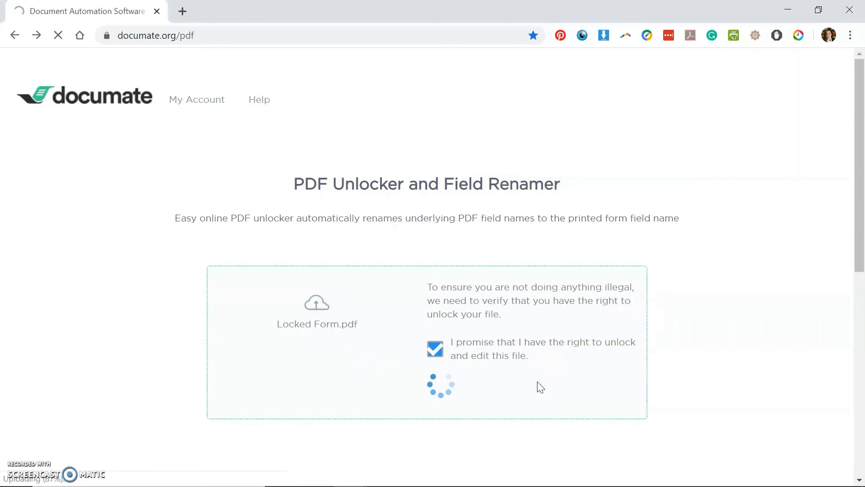
- Add a textbox field named name1 beside the PLAINTIFF heading
{"action": "scroll", "coordinate": [837, 201], "scroll_direction": "down", "scroll_amount": 4}
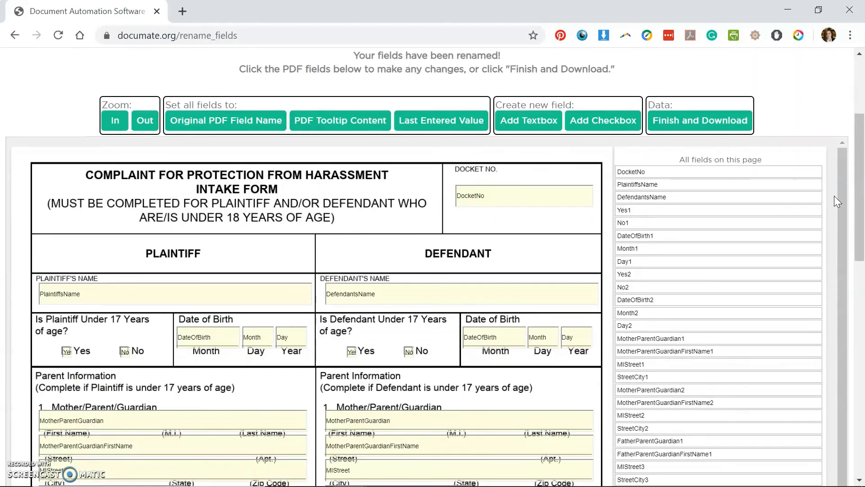
{"action": "left_click", "coordinate": [255, 285]}
{"action": "left_click", "coordinate": [533, 120]}
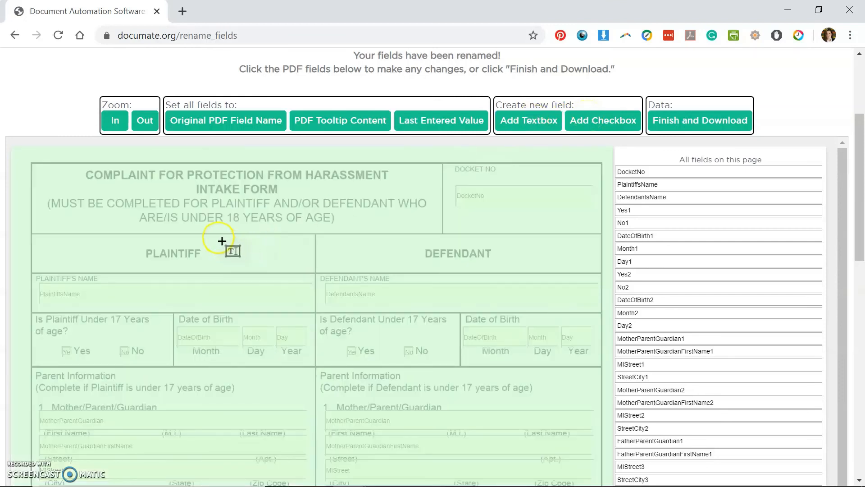
{"action": "left_click", "coordinate": [219, 287]}
{"action": "left_click_drag", "start_coordinate": [214, 280], "coordinate": [207, 192]}
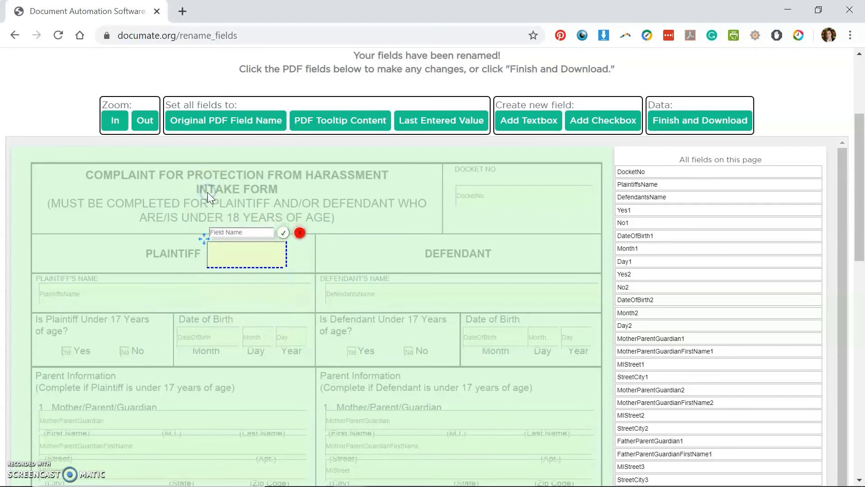
{"action": "type", "text": "name1"}
{"action": "left_click", "coordinate": [283, 234]}
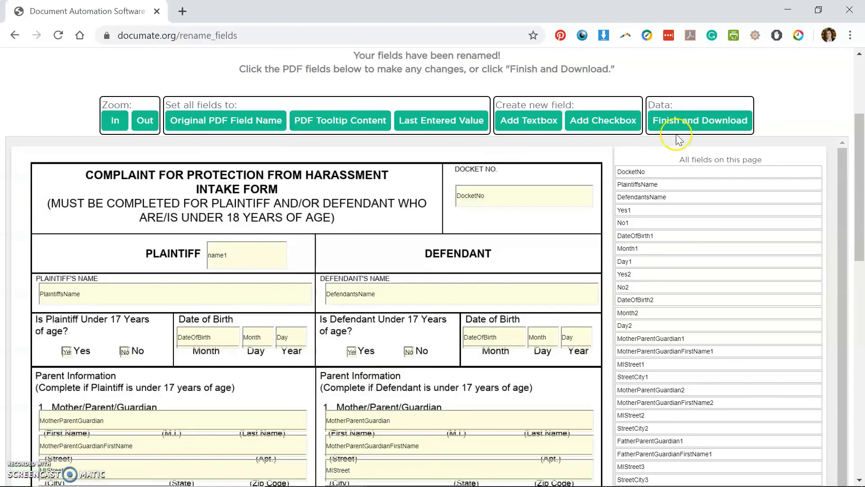
- Finish and download the form and open it for form editing in Adobe Acrobat with the name1 field selected
{"action": "left_click", "coordinate": [700, 120]}
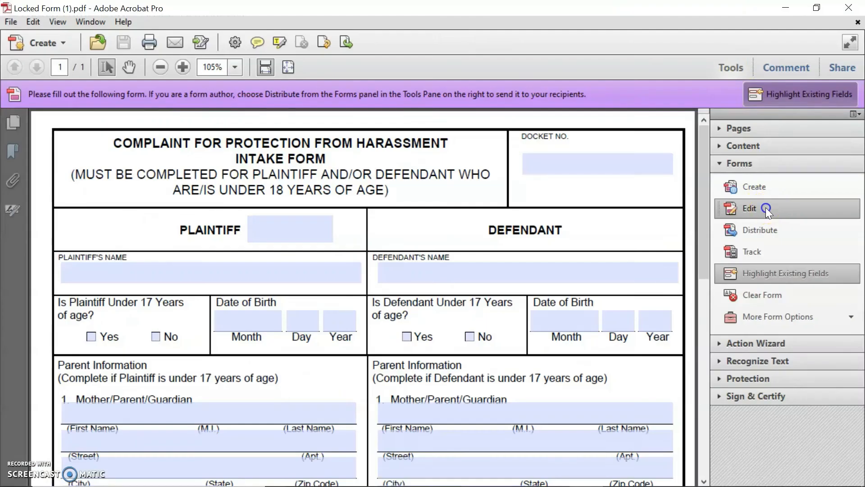
{"action": "left_click", "coordinate": [710, 204]}
{"action": "left_click", "coordinate": [590, 233]}
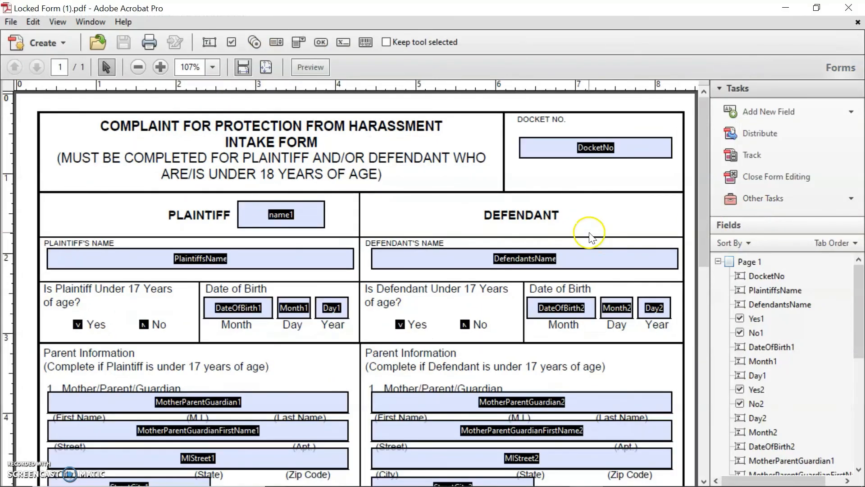
{"action": "left_click", "coordinate": [259, 212]}
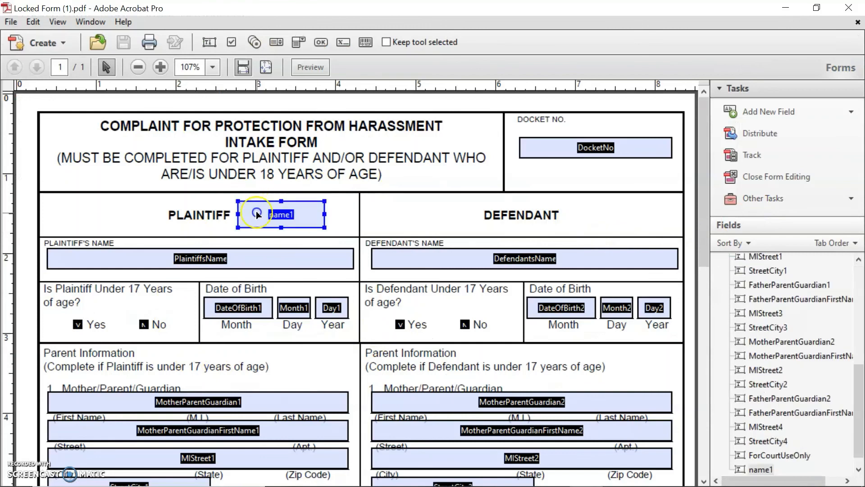